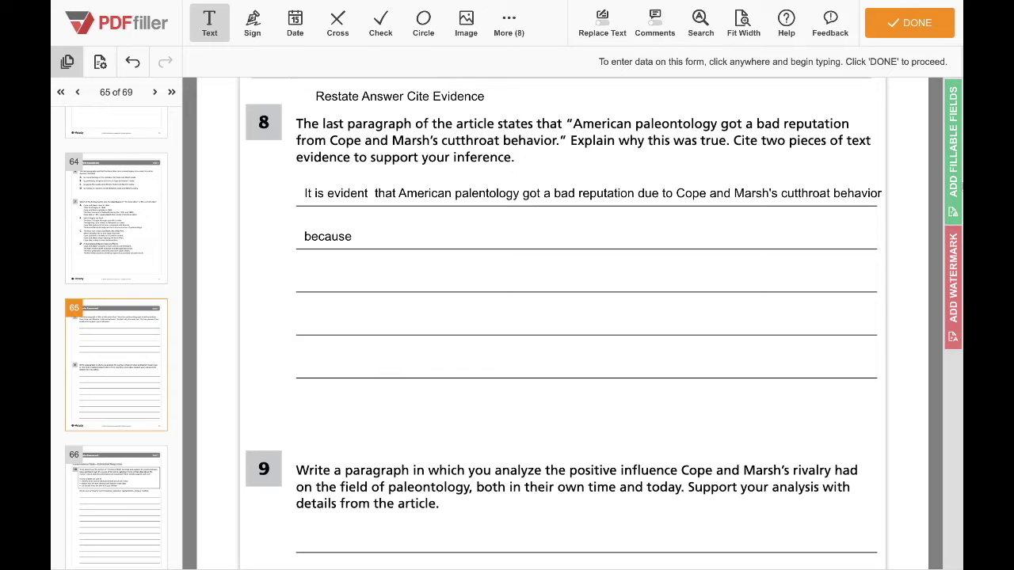
Change the last word of the note above question 8 so it reads "Restate Answer Cite Explain"
click(487, 98)
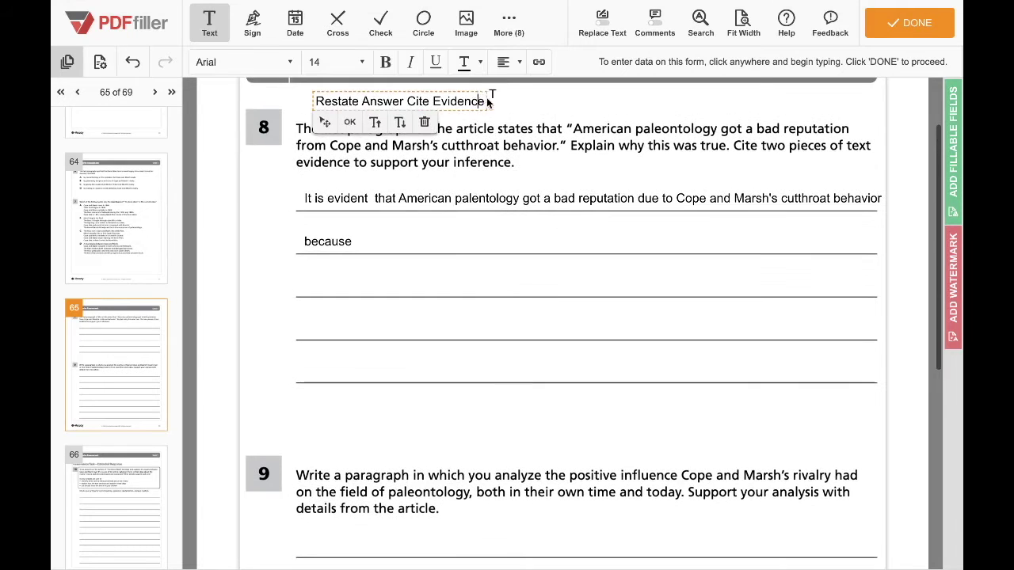
key(BackSpace)
key(BackSpace)
key(BackSpace)
key(BackSpace)
key(BackSpace)
key(BackSpace)
key(BackSpace)
text(xplain)
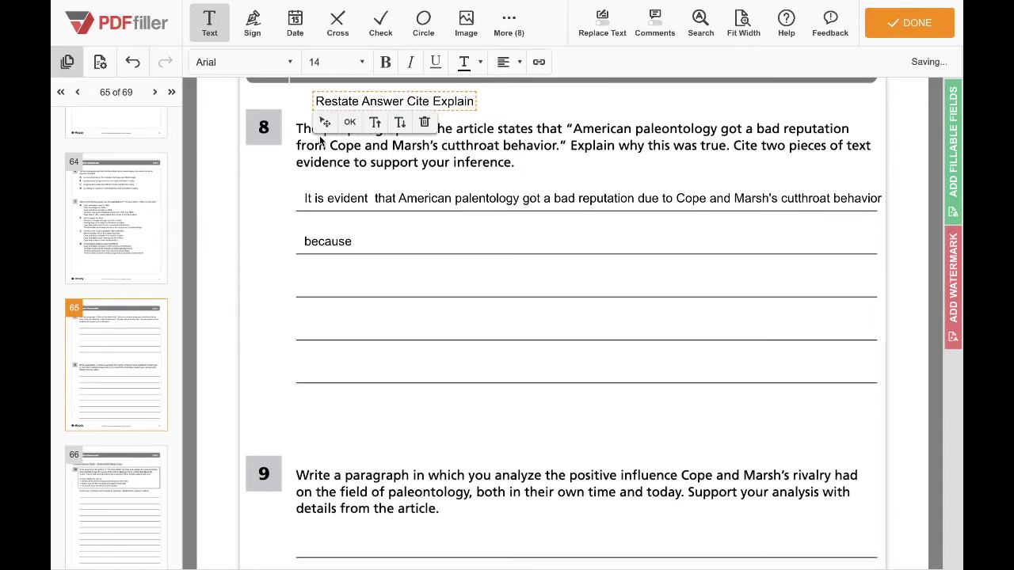
click(350, 122)
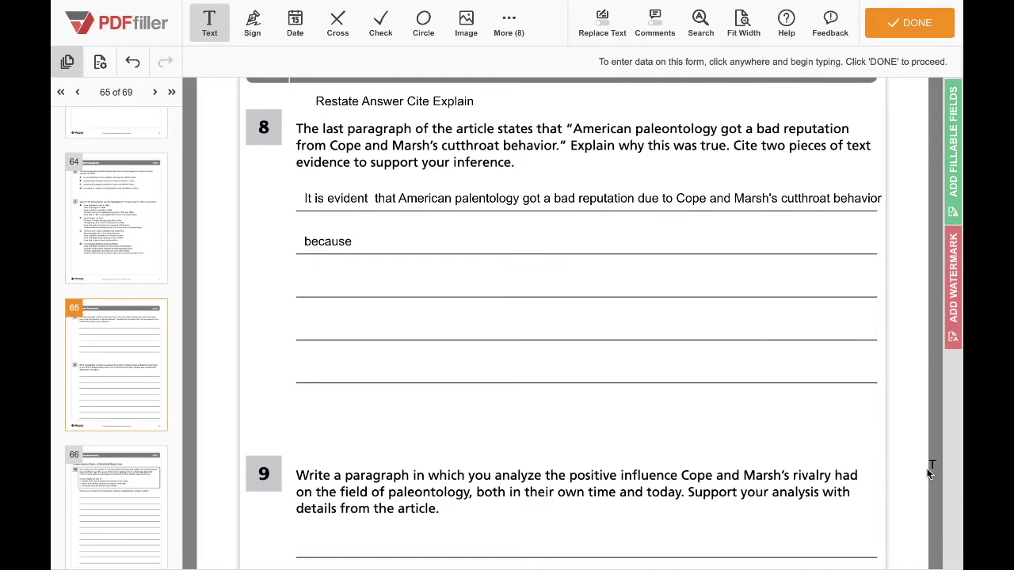
Write "Cope and Marsh's rivalry had a positive influence on palentology because" on the first answer line of question 9
scroll(887, 483, down, 5)
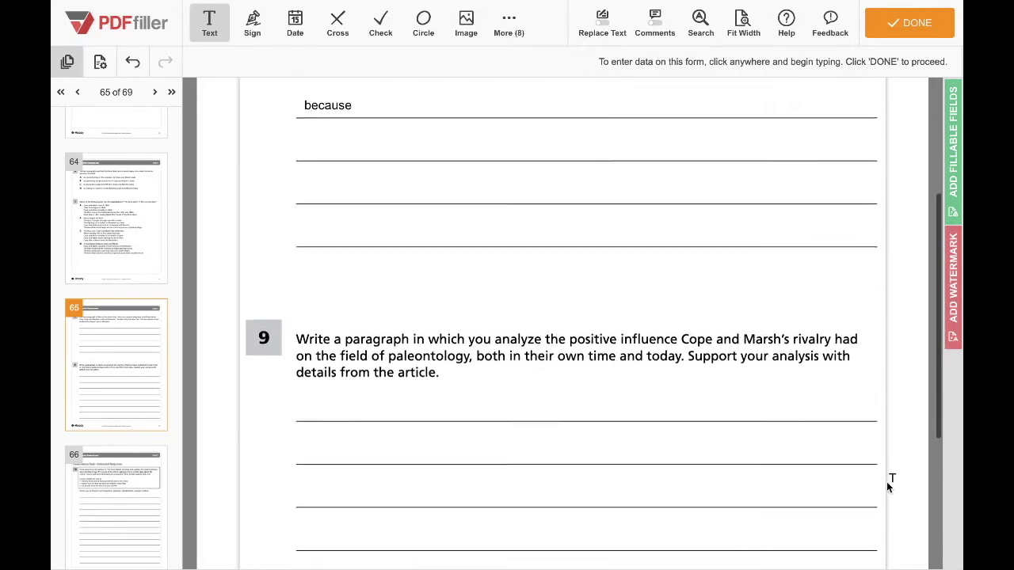
scroll(888, 485, down, 2)
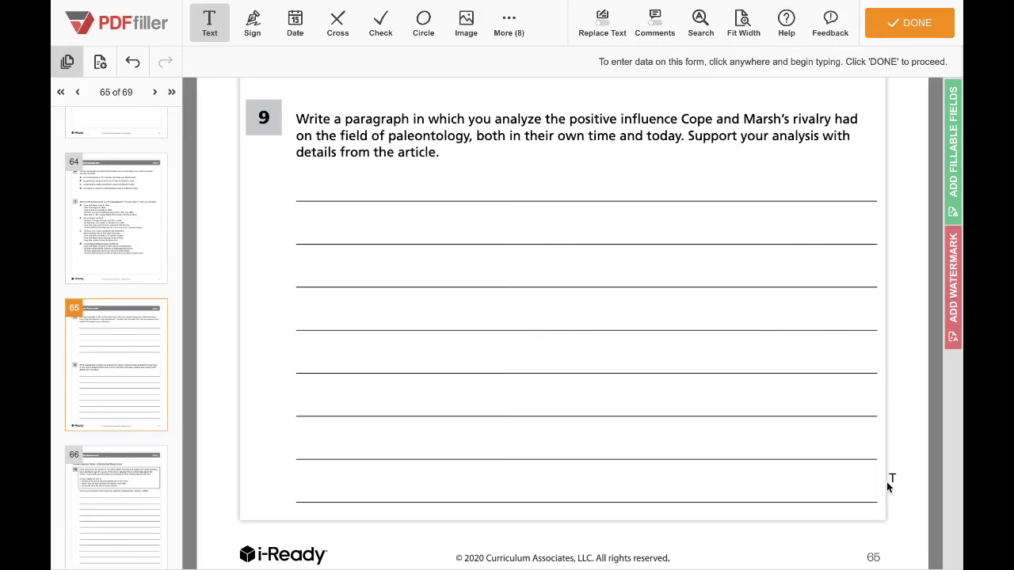
scroll(905, 192, up, 5)
scroll(903, 194, down, 2)
scroll(903, 194, up, 1)
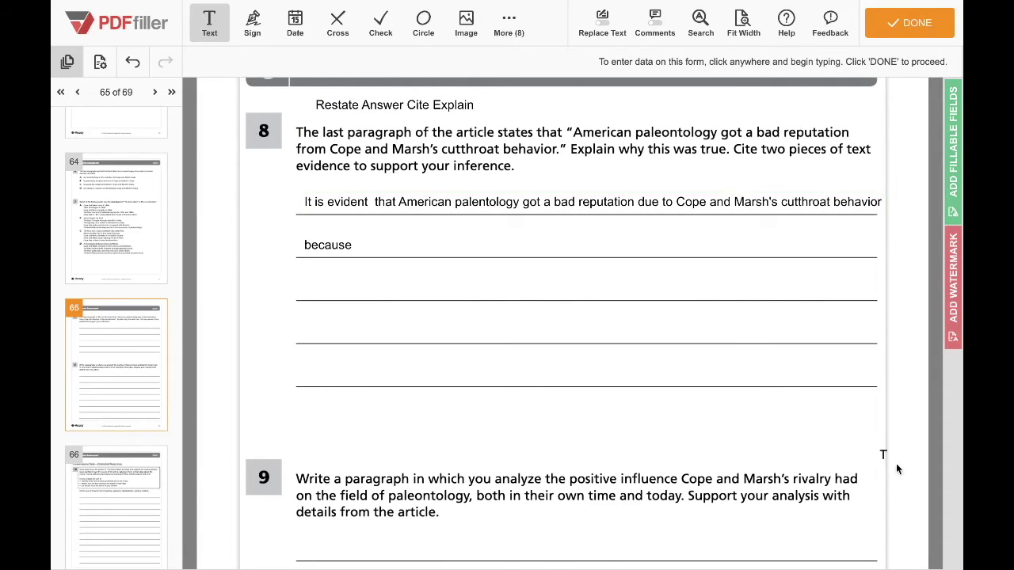
click(307, 545)
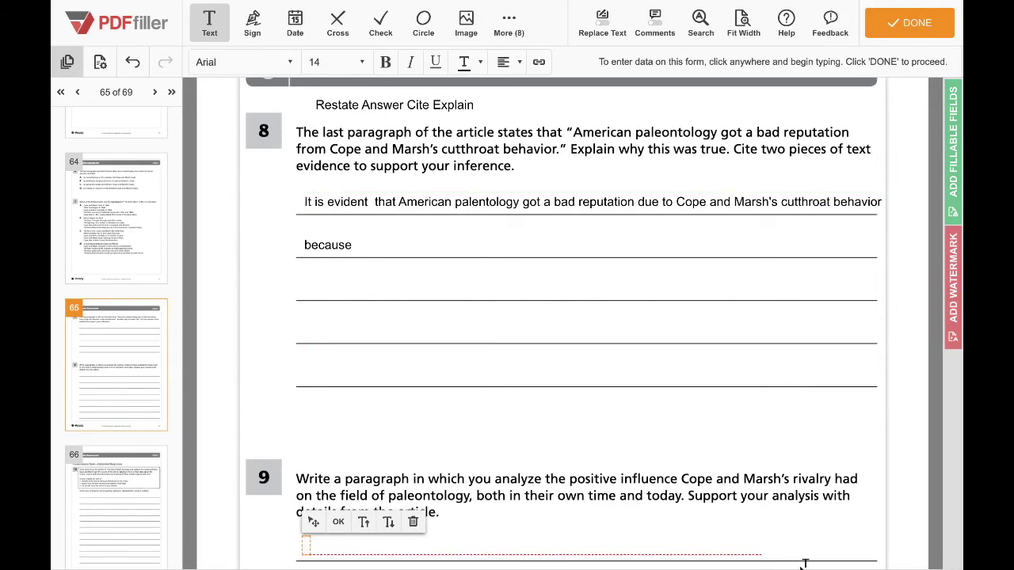
text(Cope and )
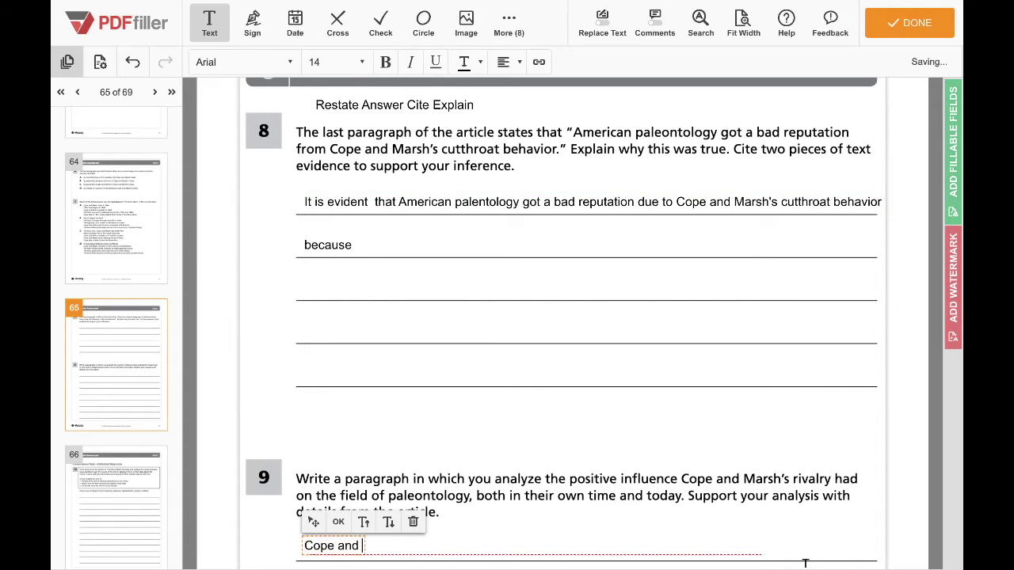
text(Marsh's )
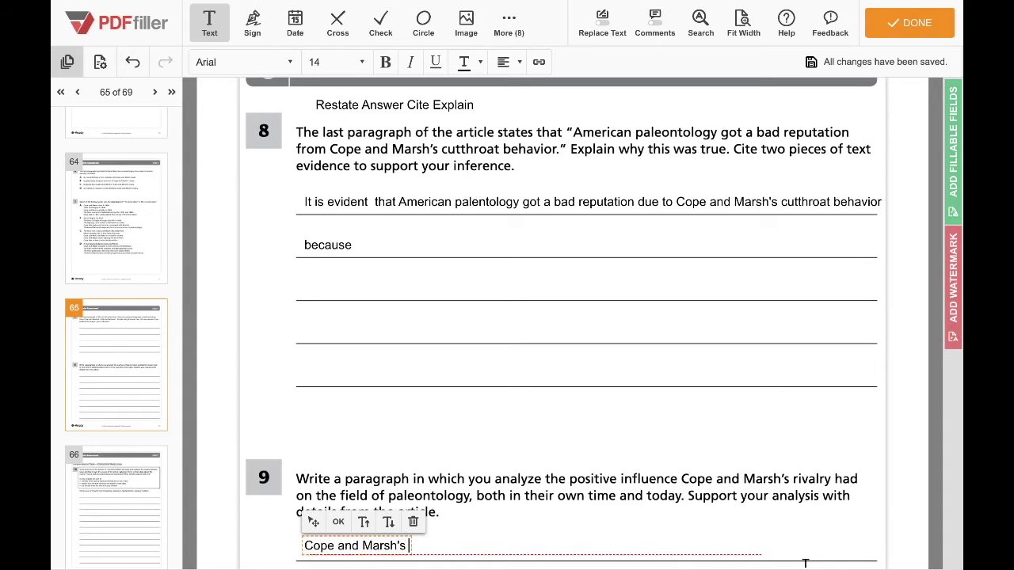
text(rivr)
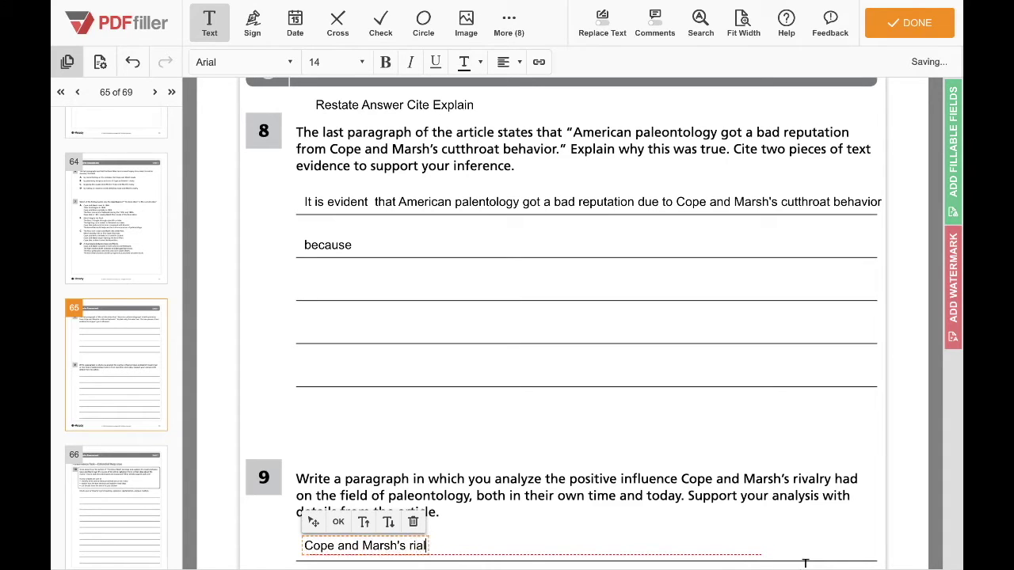
key(BackSpace)
key(BackSpace)
text(valry made paol)
key(BackSpace)
key(BackSpace)
key(BackSpace)
key(BackSpace)
key(BackSpace)
key(BackSpace)
key(BackSpace)
key(BackSpace)
key(BackSpace)
key(BackSpace)
text(had a )
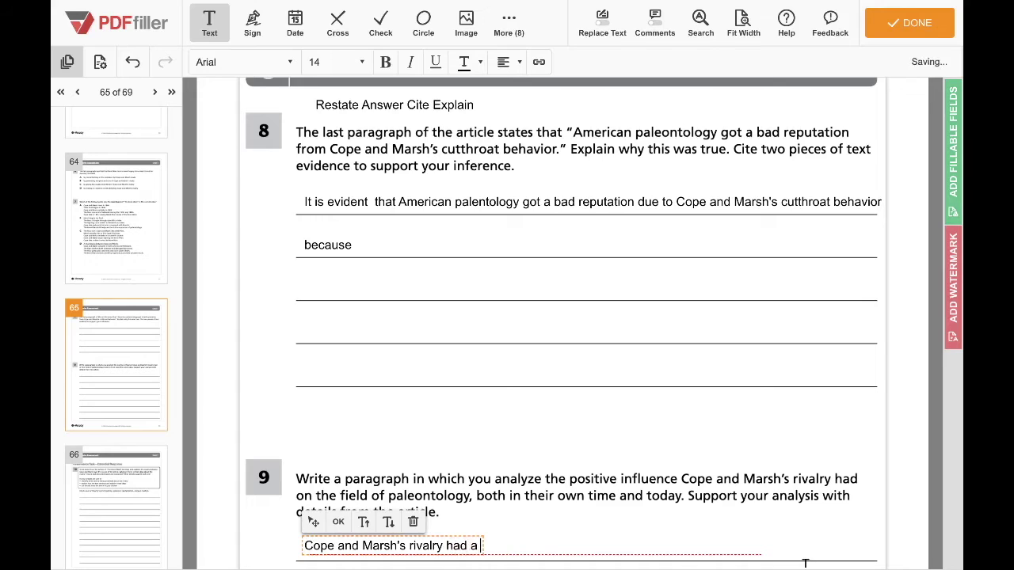
text(posit)
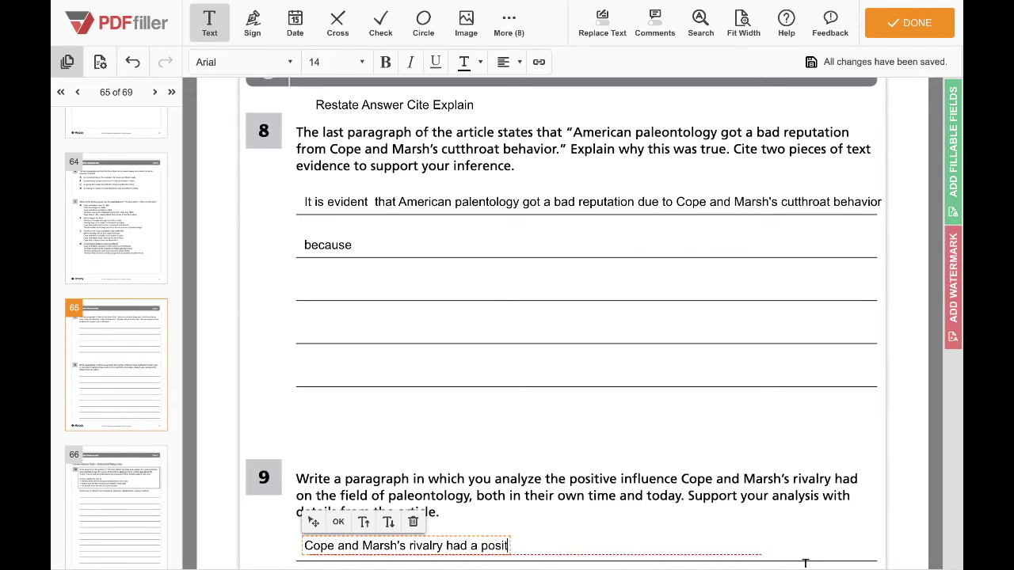
text(ive influenc)
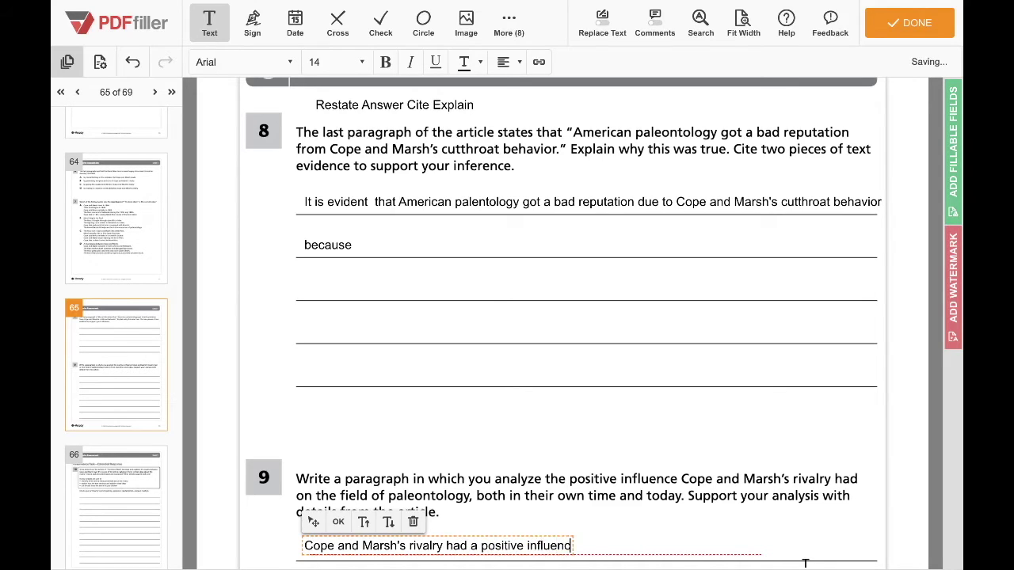
text(e on pale)
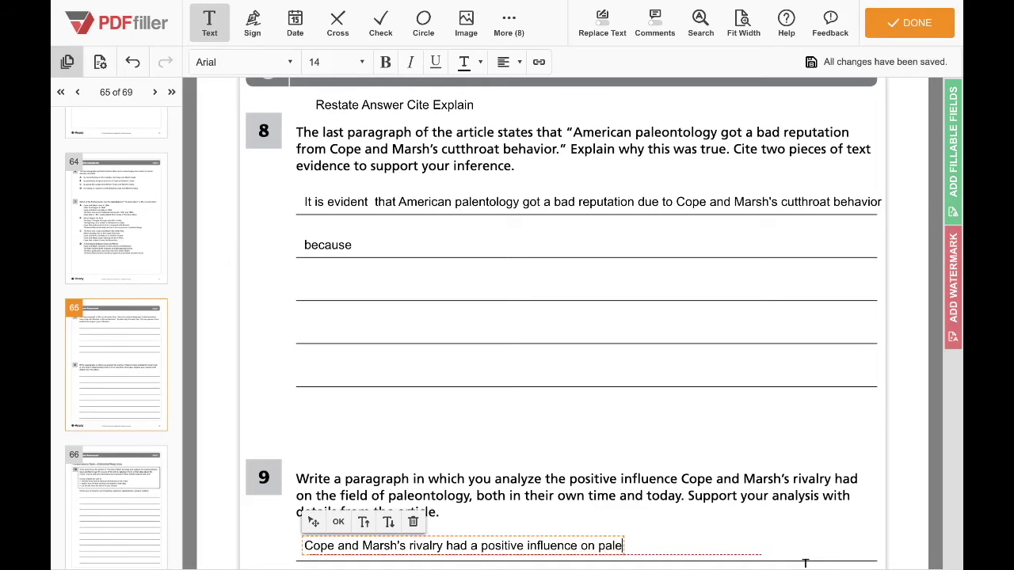
text(nton)
key(BackSpace)
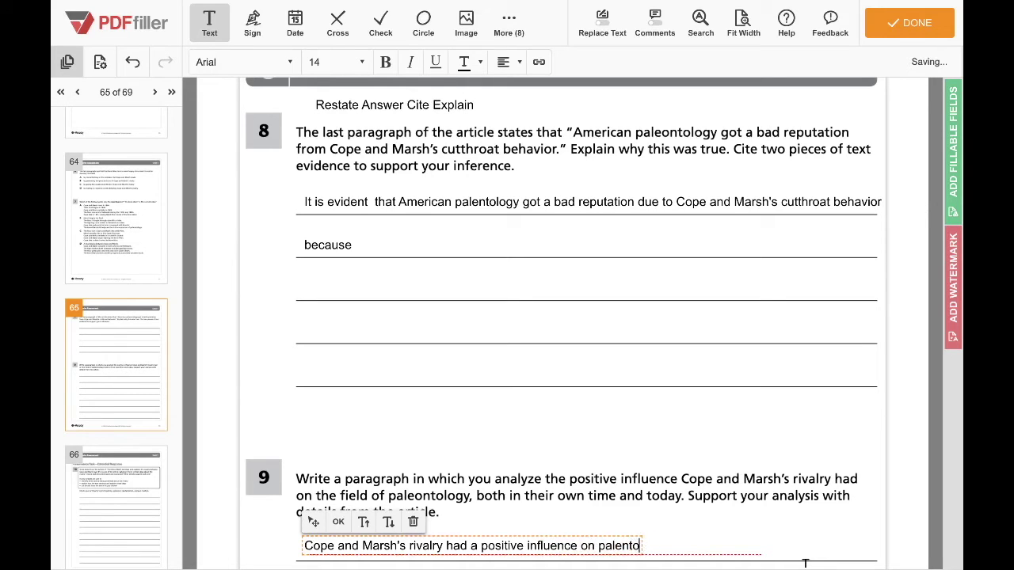
text(logy be)
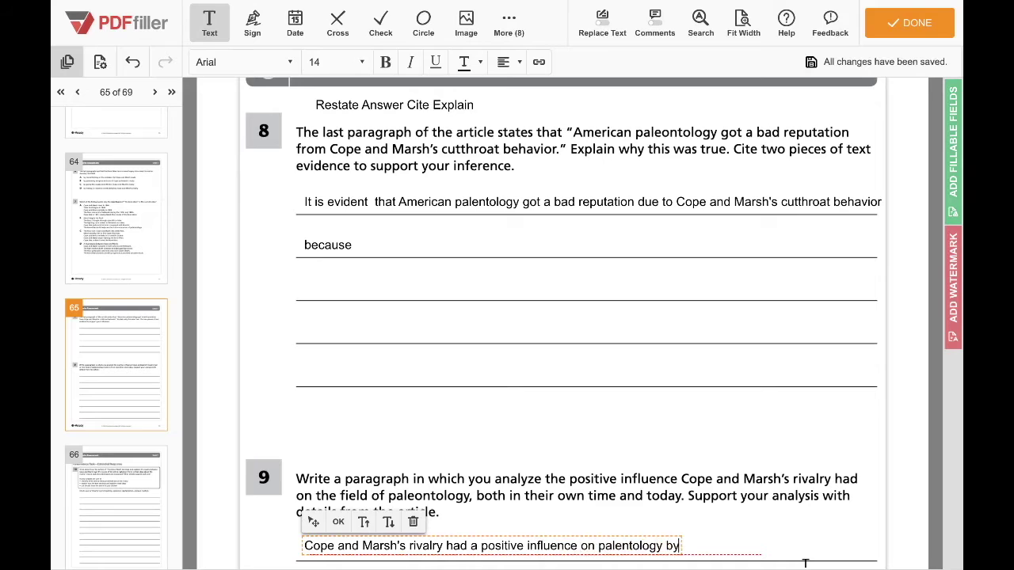
text(caus)
key(BackSpace)
key(BackSpace)
text(ise)
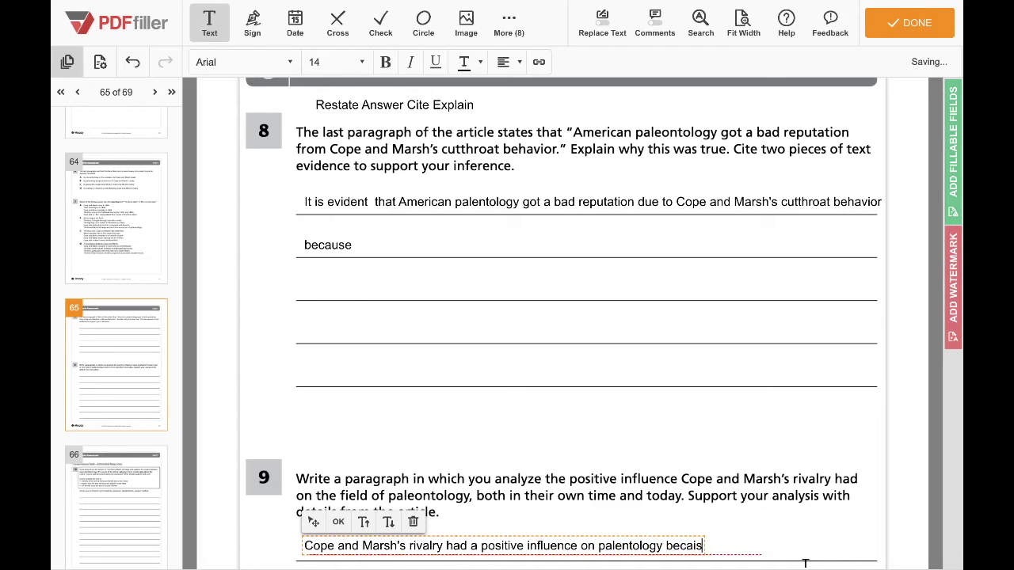
key(BackSpace)
key(BackSpace)
key(BackSpace)
text(use)
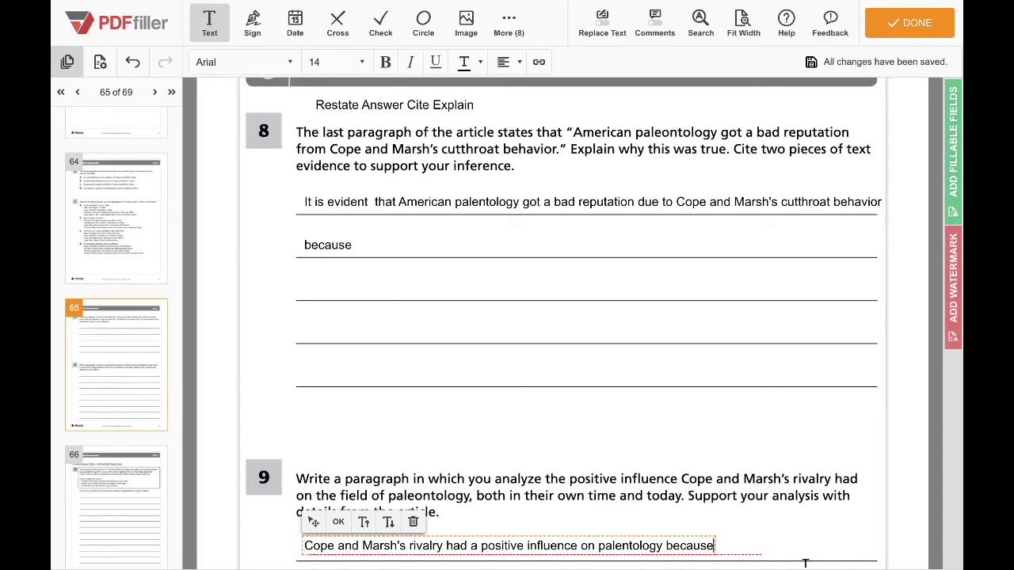
click(338, 521)
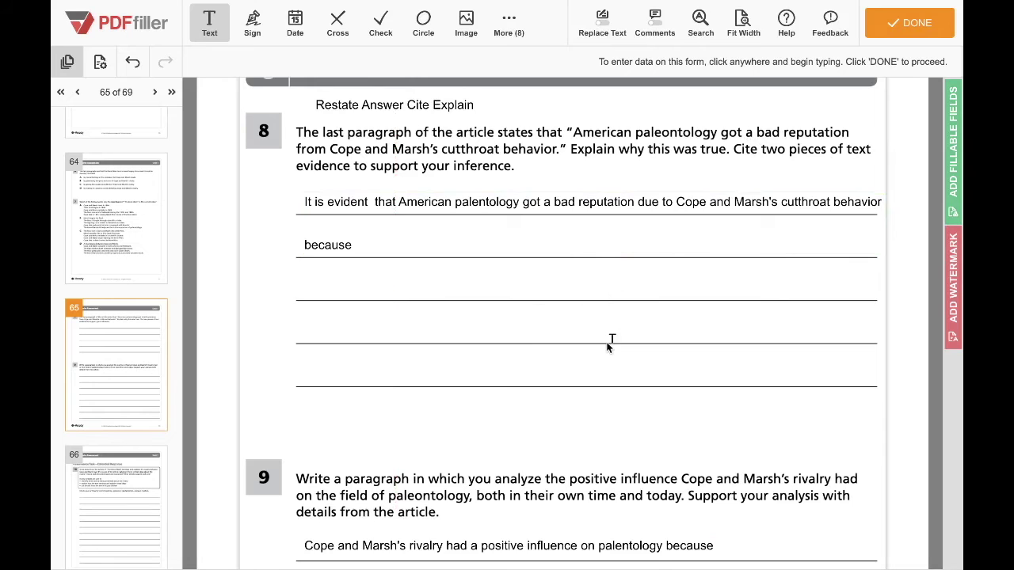
scroll(608, 345, down, 1)
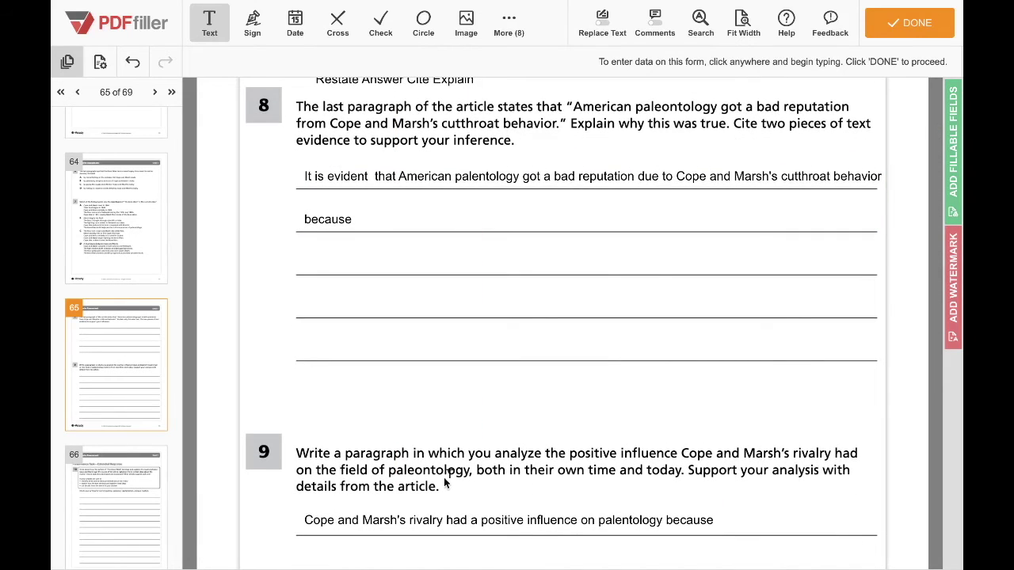
click(338, 488)
click(338, 472)
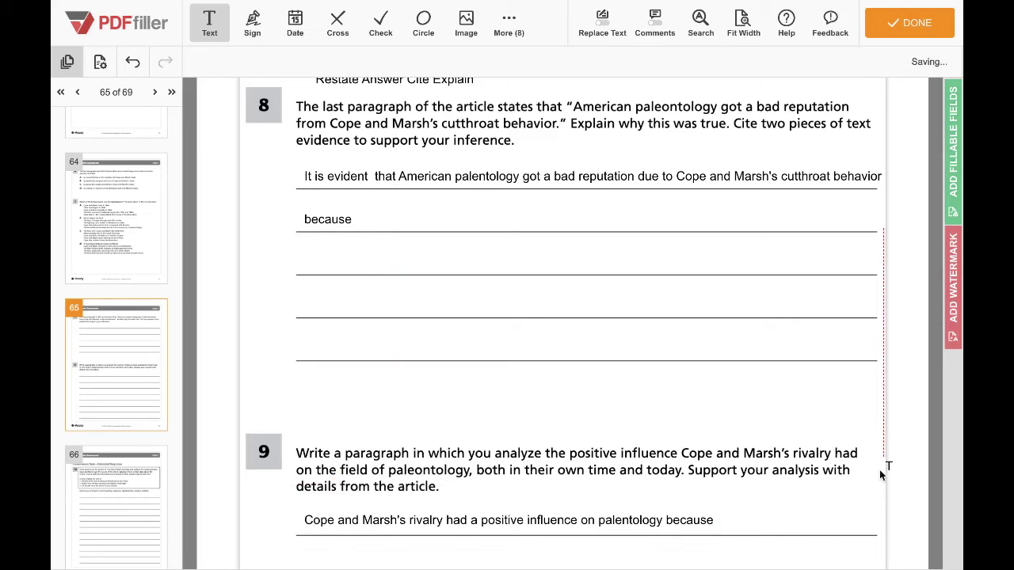
scroll(633, 304, up, 1)
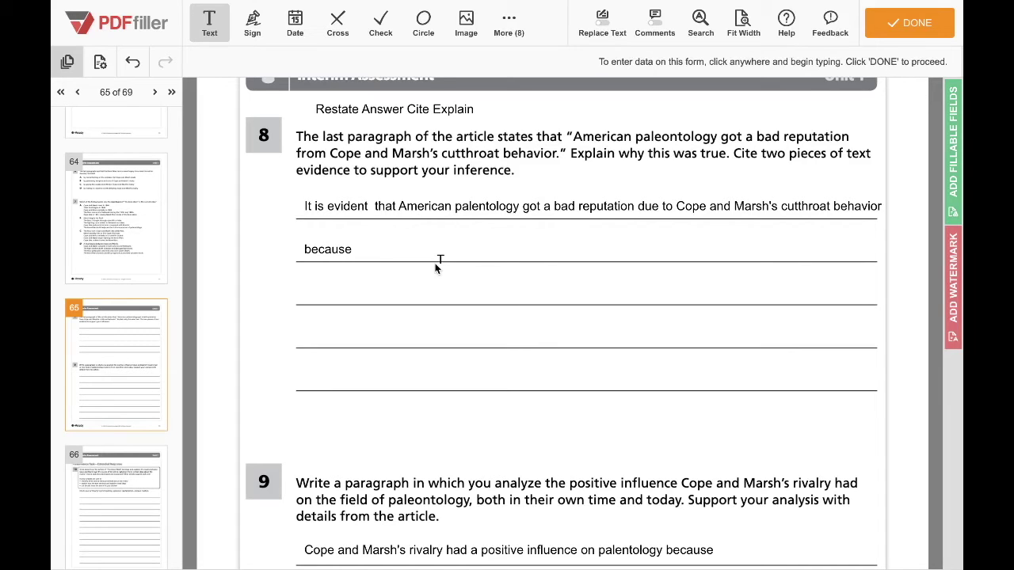
scroll(435, 263, down, 3)
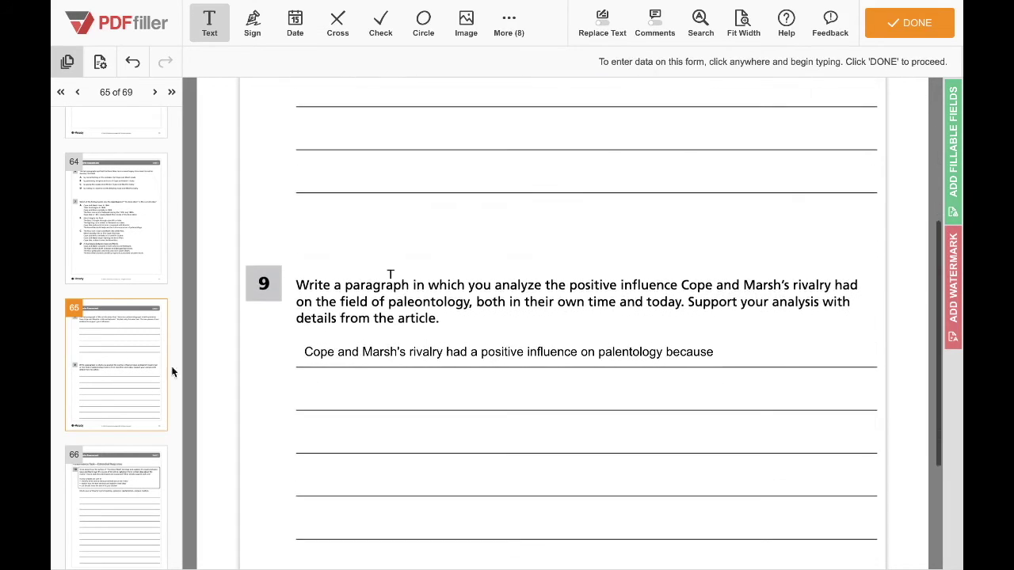
Go to page 66 and add a text list "1.", "2.", "3." on separate lines beside question 10's answer requirements
click(111, 490)
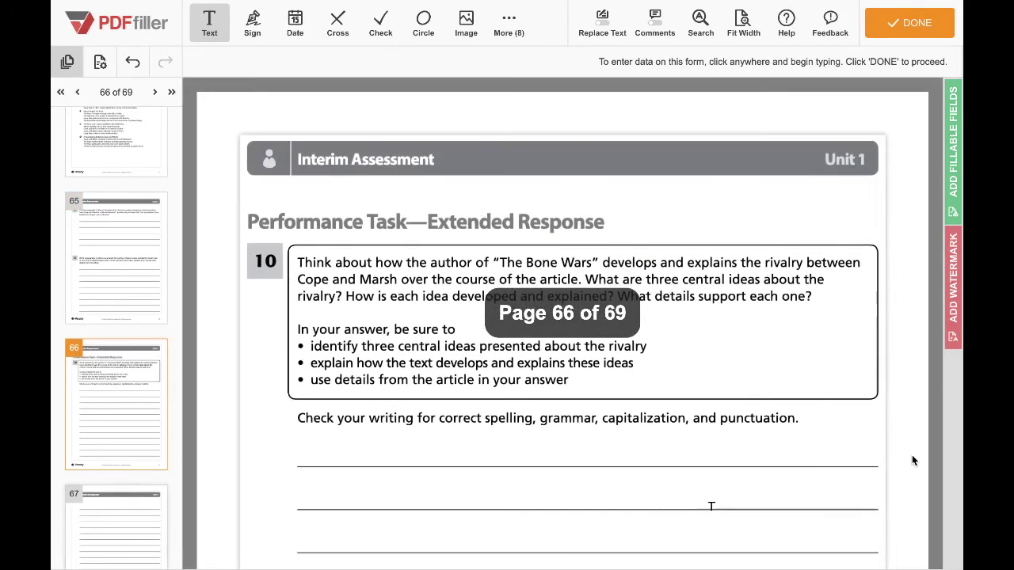
scroll(837, 404, down, 1)
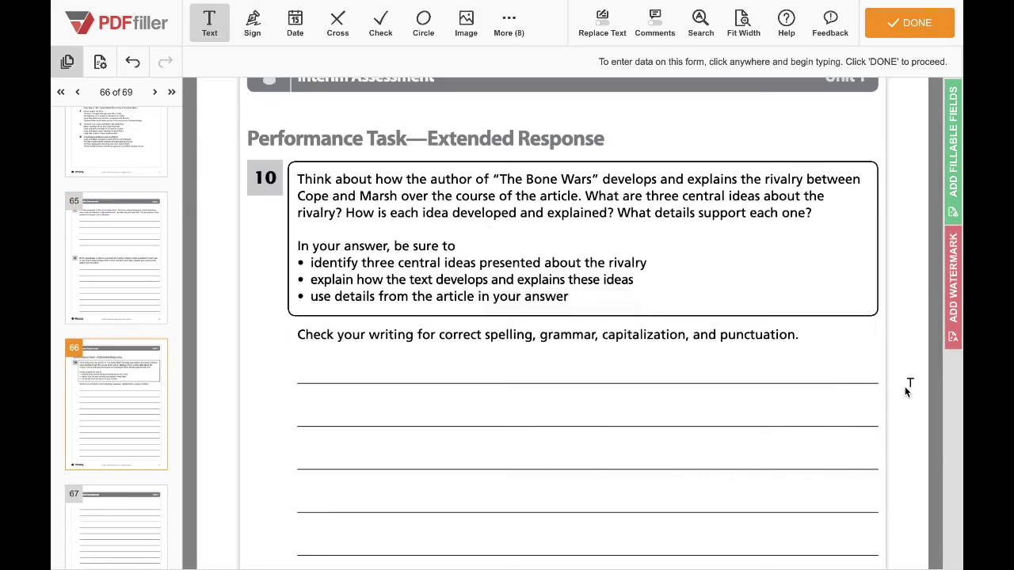
scroll(906, 388, down, 1)
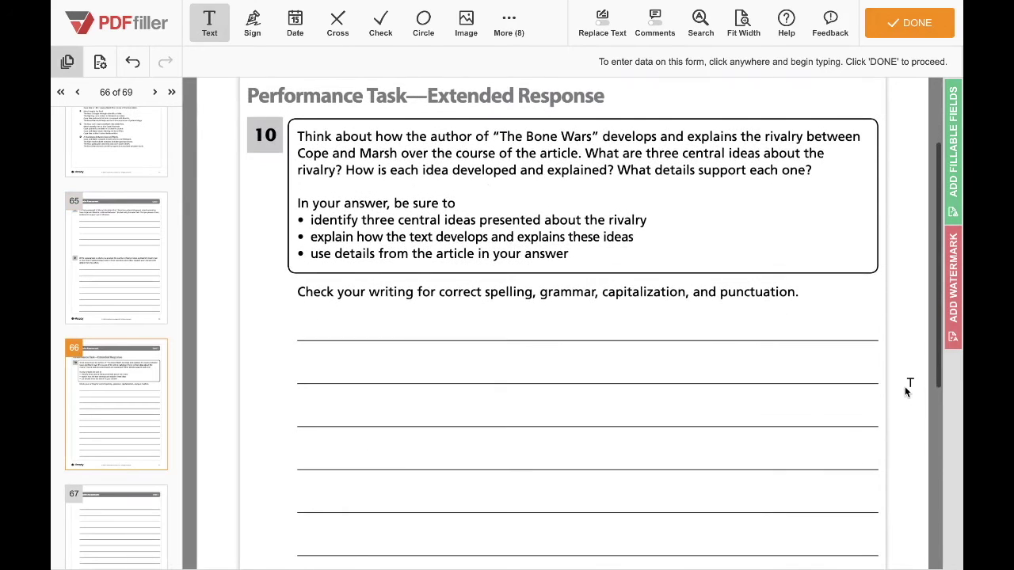
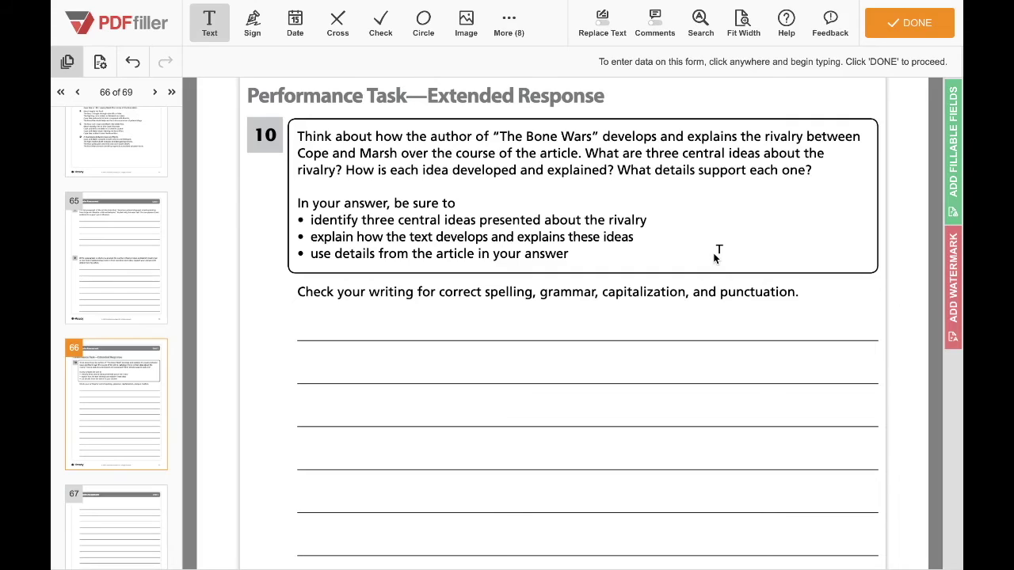
click(659, 201)
text(1.)
key(Return)
text(2.)
key(Return)
text(3.)
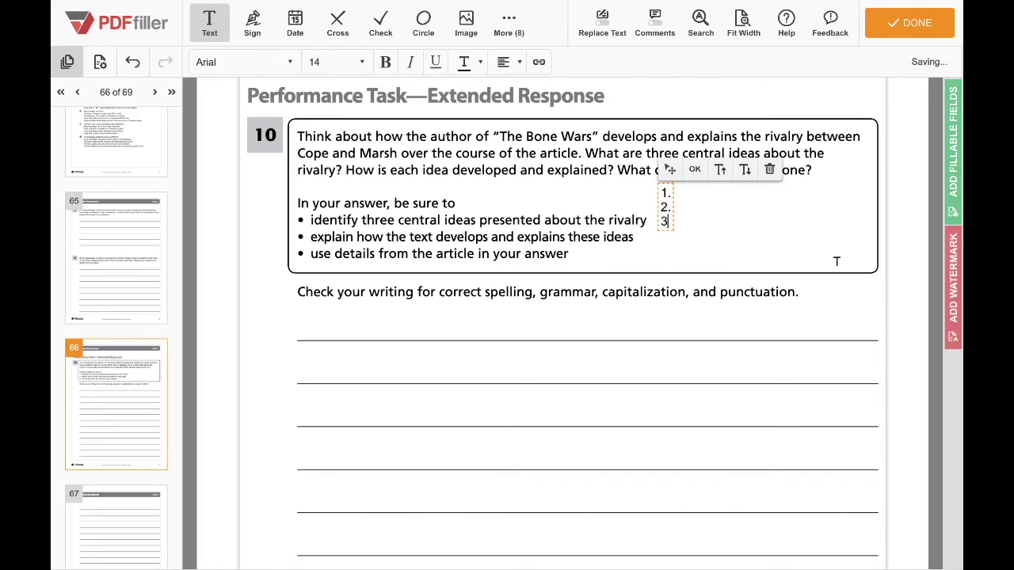
click(695, 175)
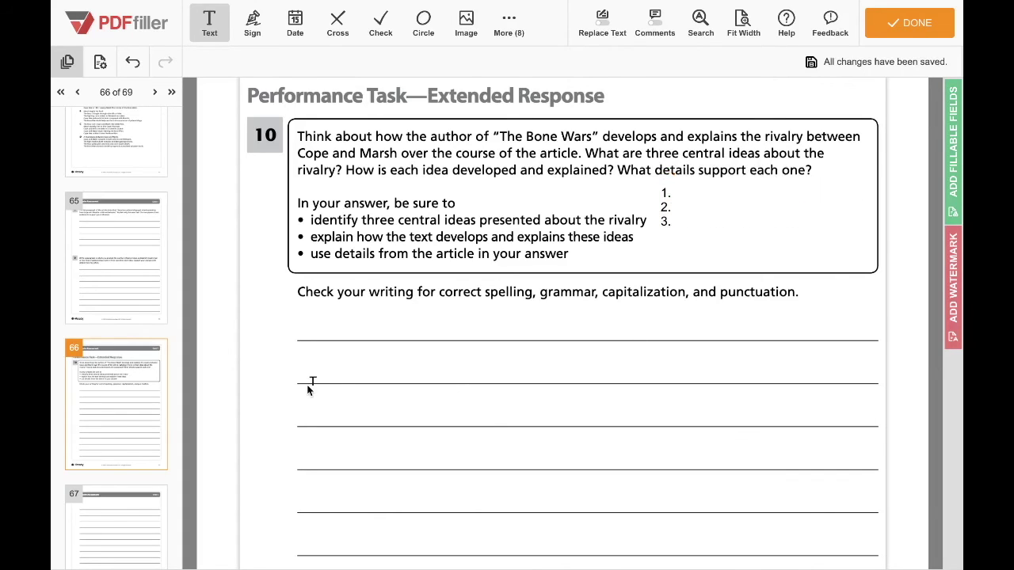
Write "One central idea that the author presents about Cope and Marsh's rivalry is that..." on question 10's first answer line
click(306, 326)
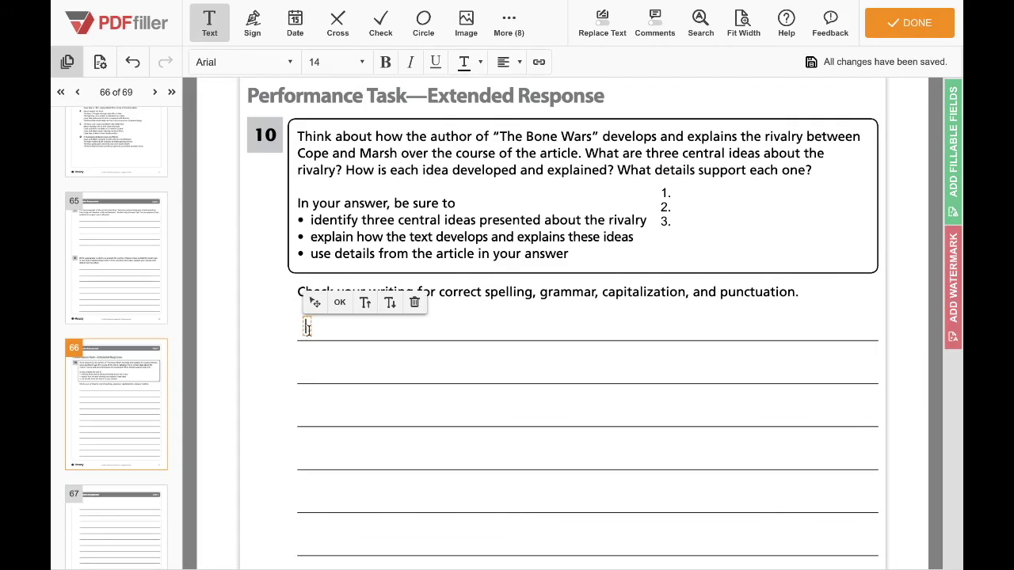
text(One central idea that the author presents about Cope and Marsh's rivalry is t)
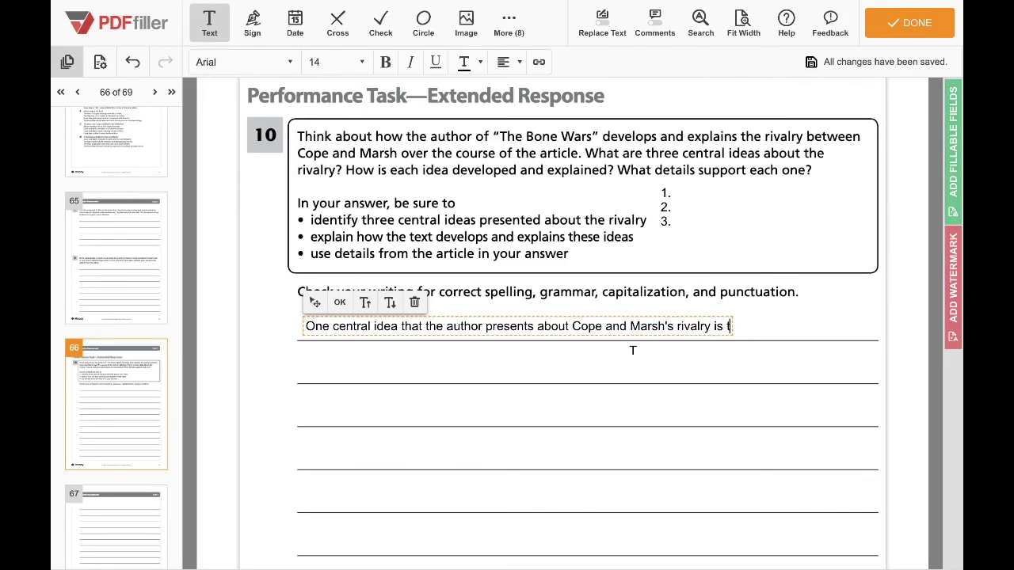
text(hat )
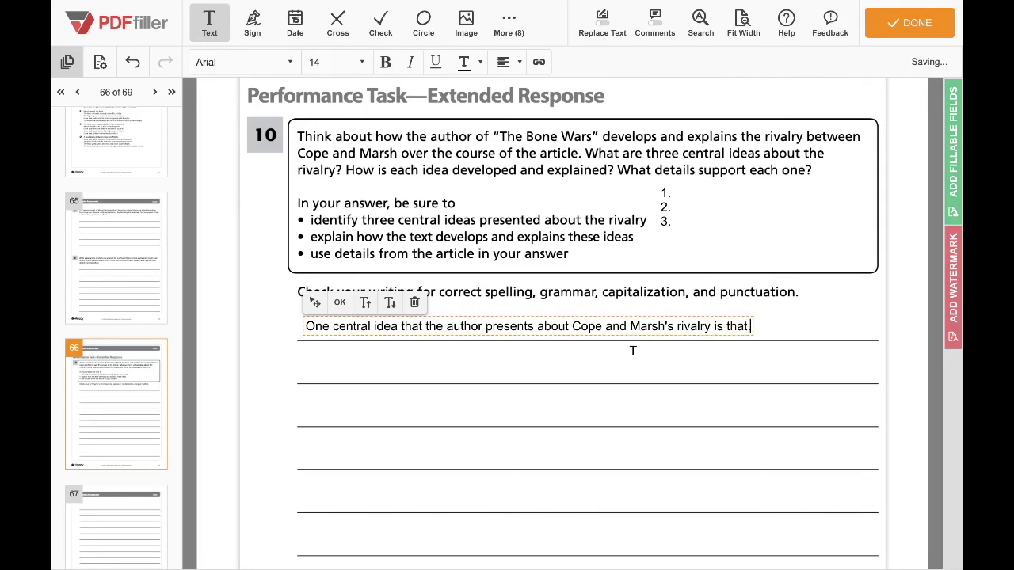
text(..)
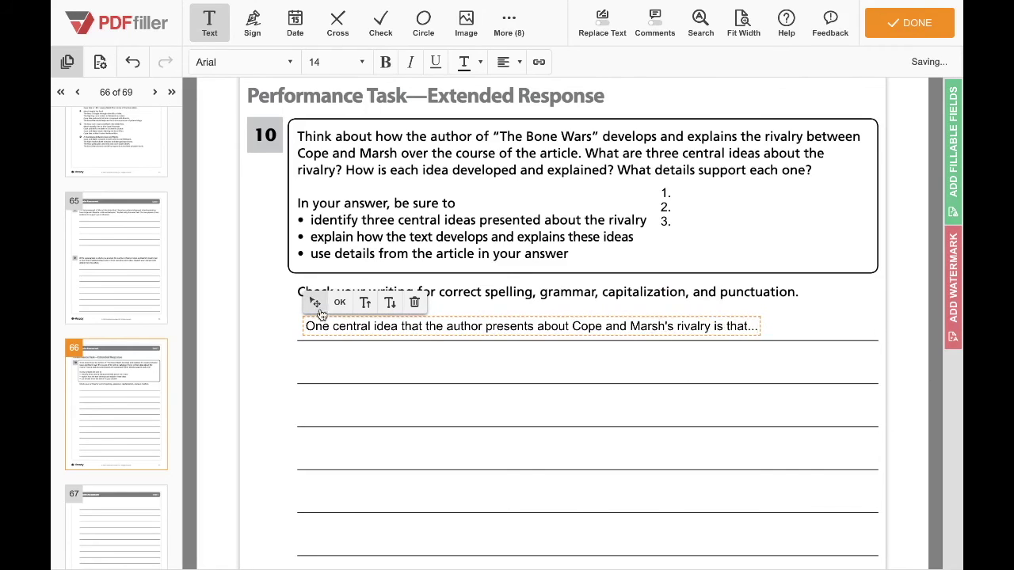
click(340, 302)
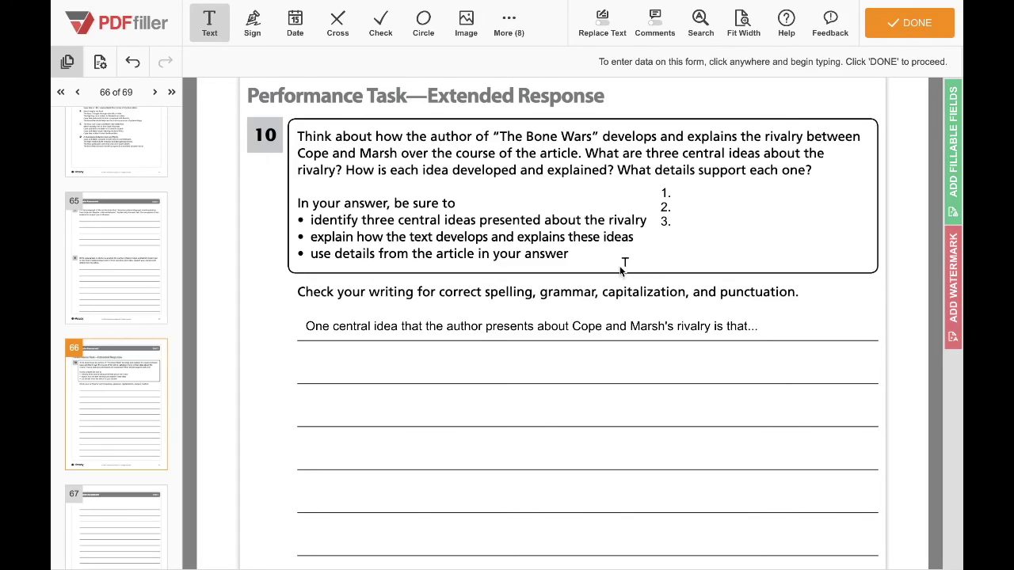
Add the text note "Restate Answer Cite Explain" inside question 10's box, just after the last answer requirement
click(623, 262)
text(Res)
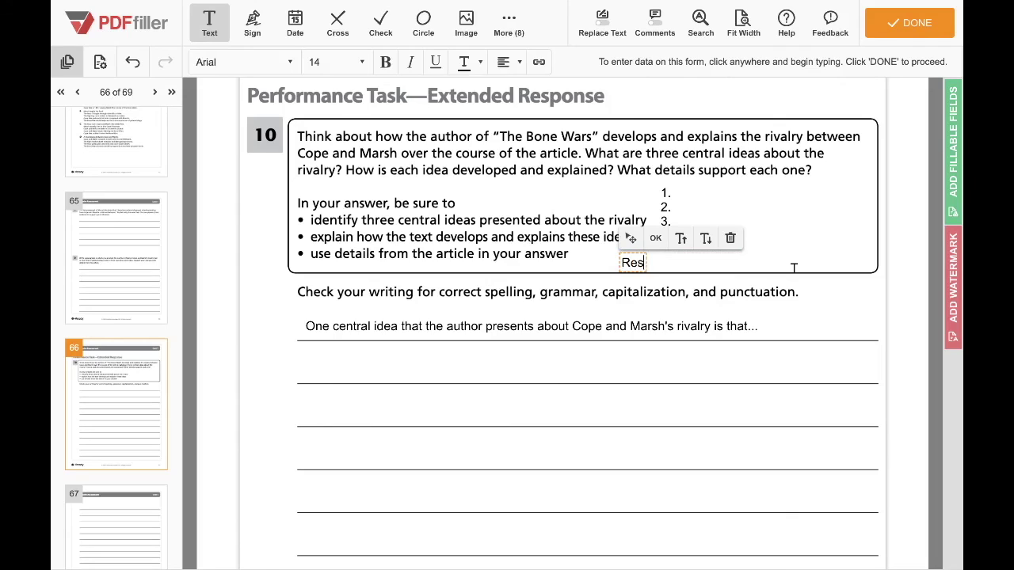
text(tate)
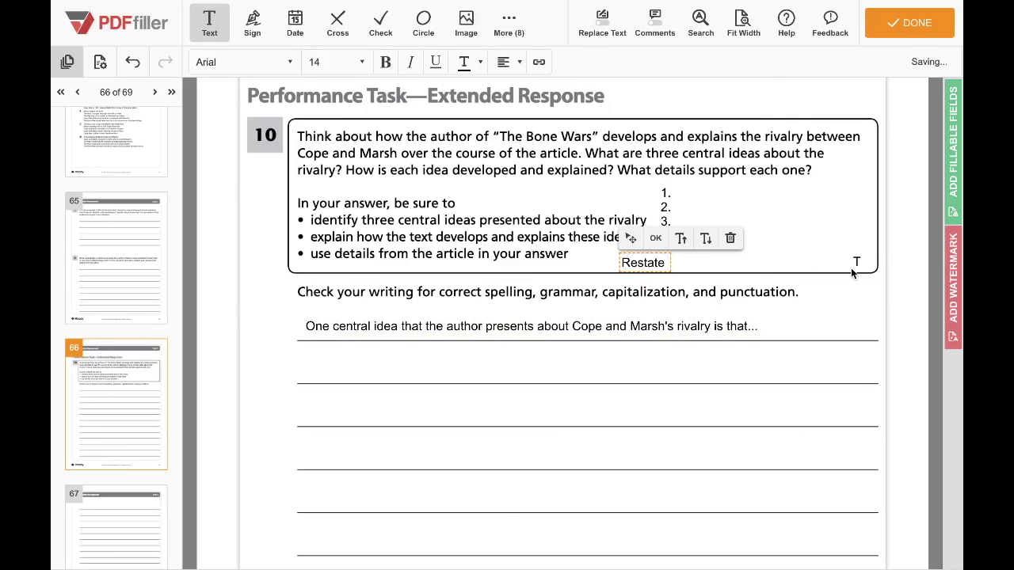
text( Answer)
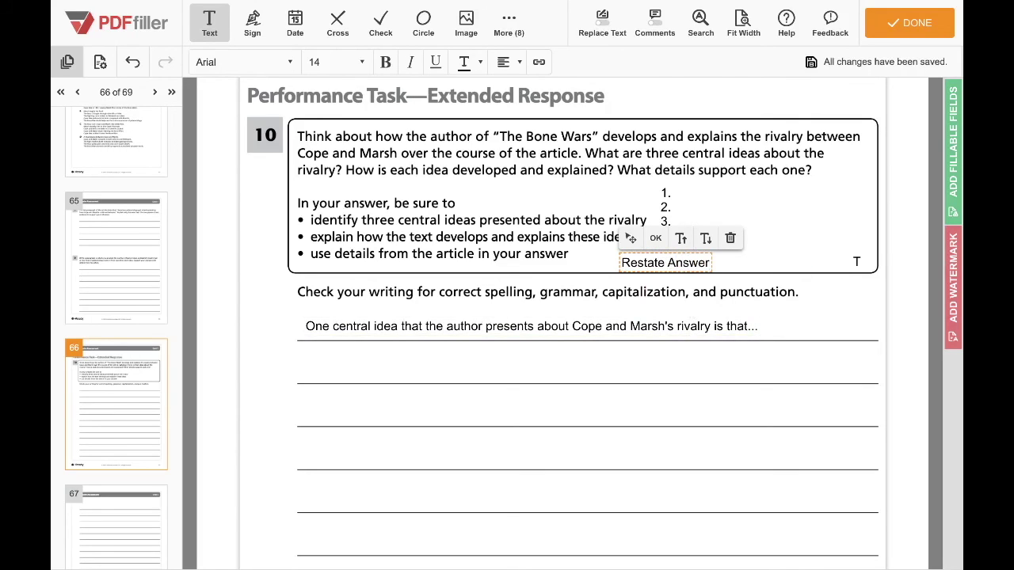
text( Cite)
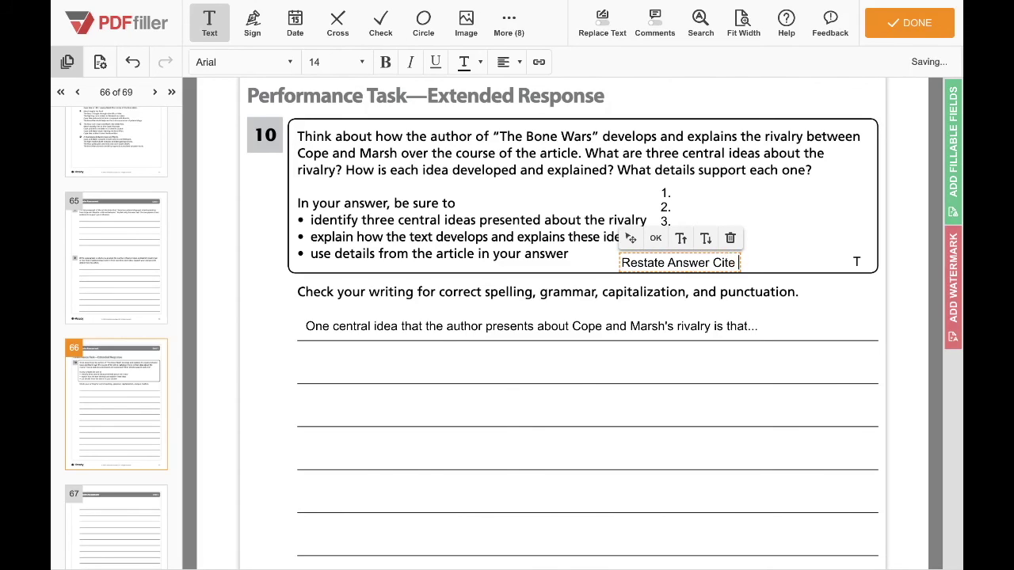
text( Explain)
click(657, 239)
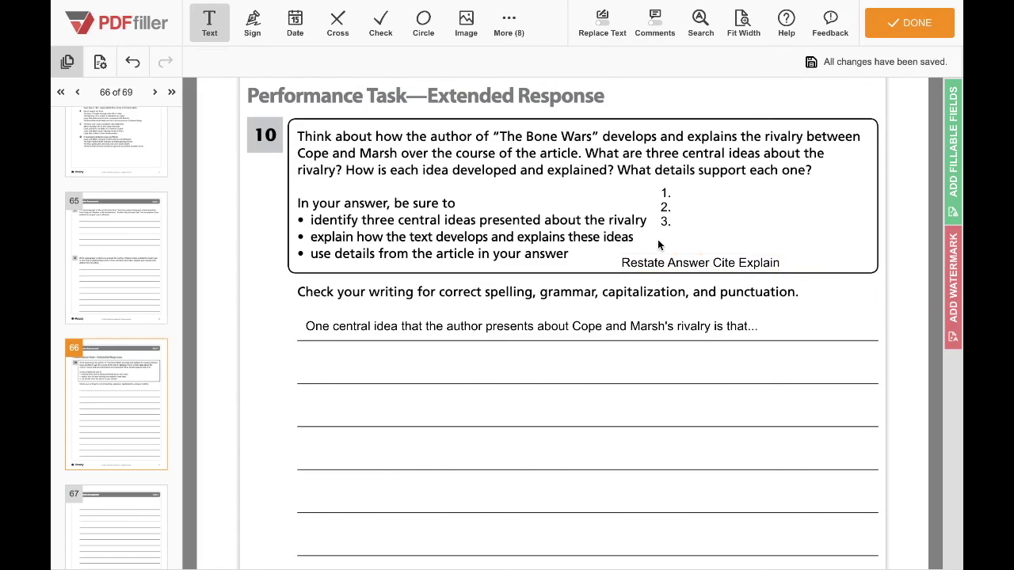
Look over question 10's answer lines on pages 66 and 67, and return to the question prompt on page 66
scroll(878, 394, down, 5)
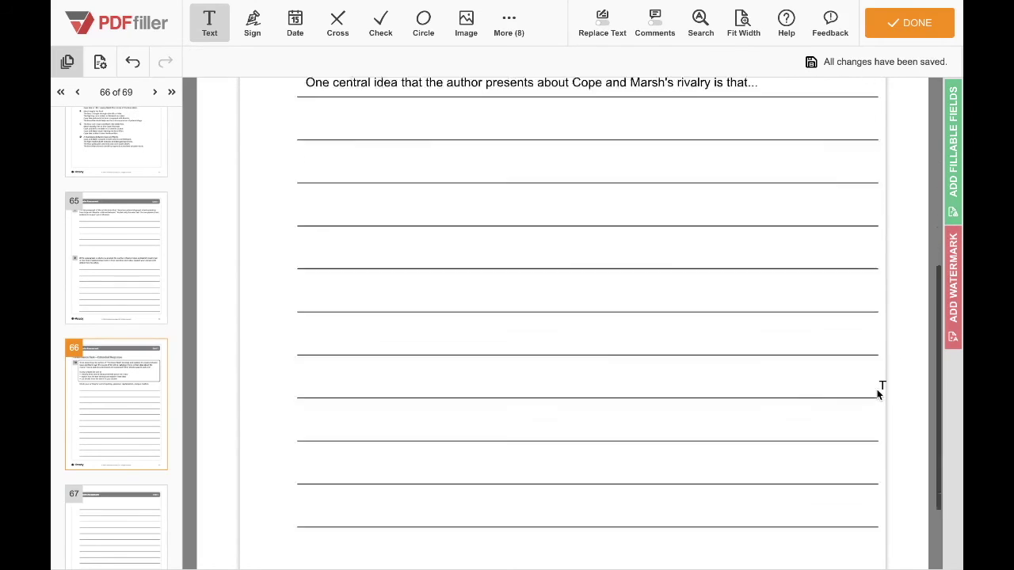
scroll(878, 394, up, 3)
scroll(877, 393, down, 8)
scroll(878, 394, down, 3)
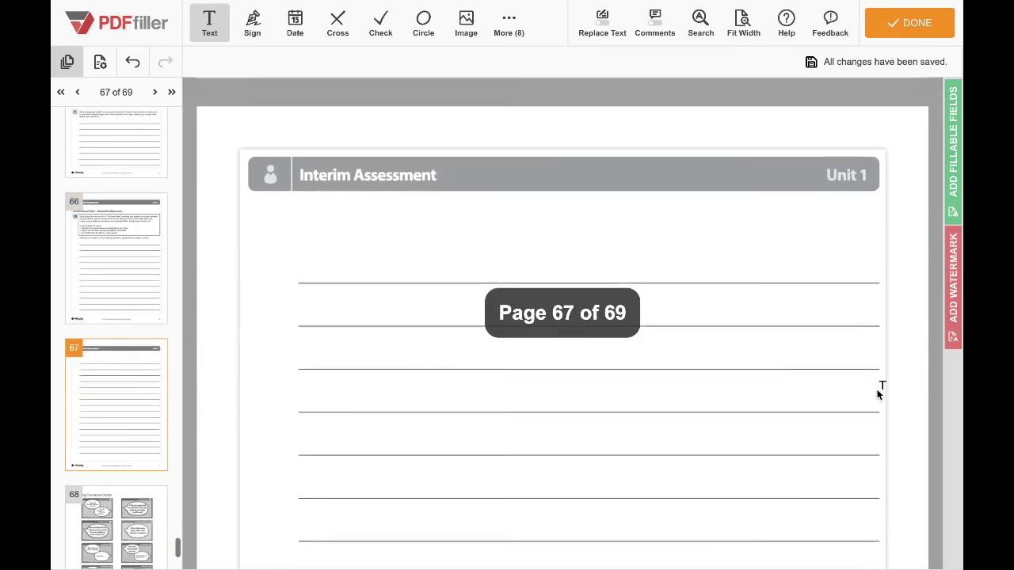
scroll(843, 334, up, 6)
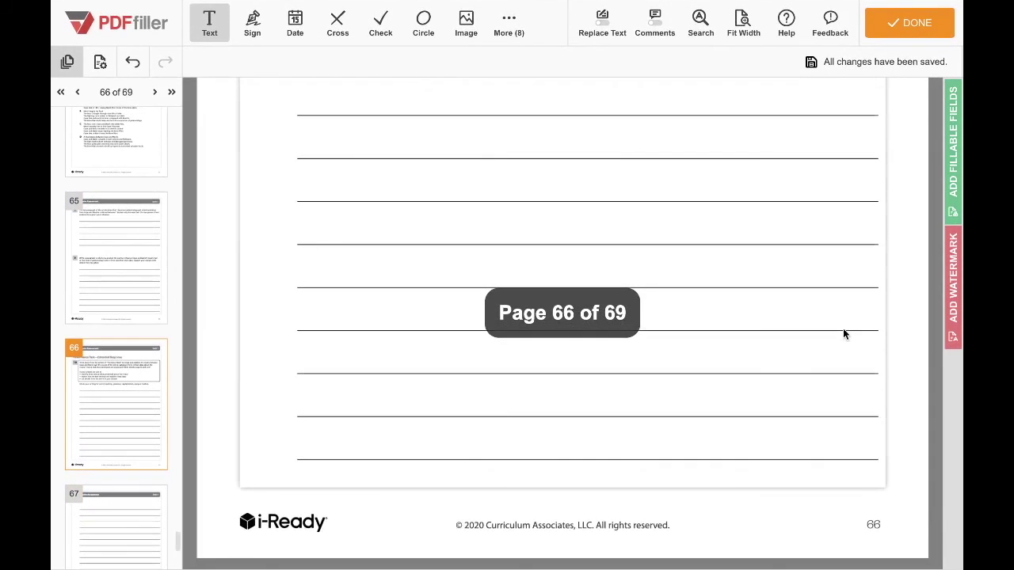
scroll(843, 334, up, 6)
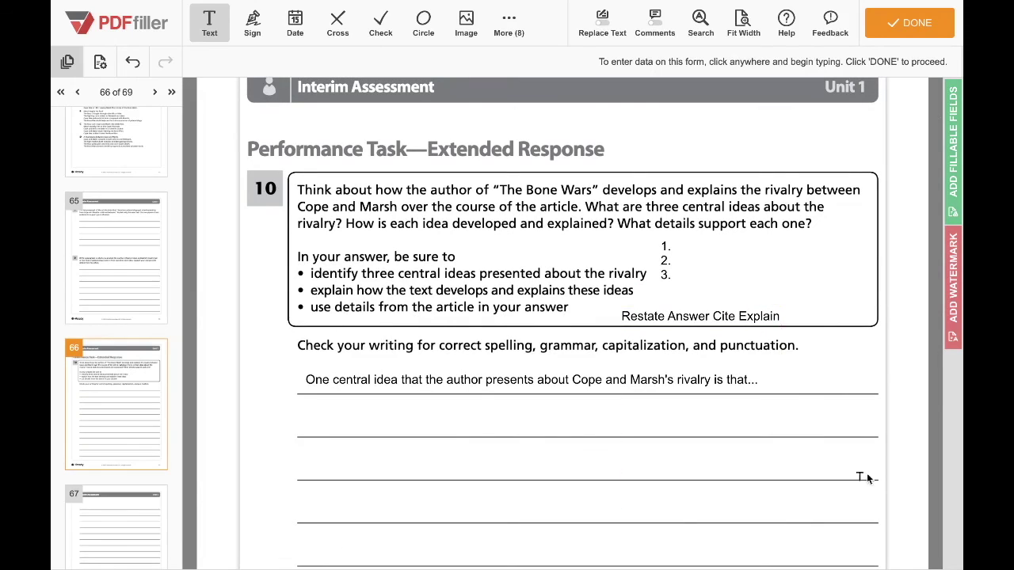
scroll(875, 463, down, 1)
scroll(874, 460, down, 1)
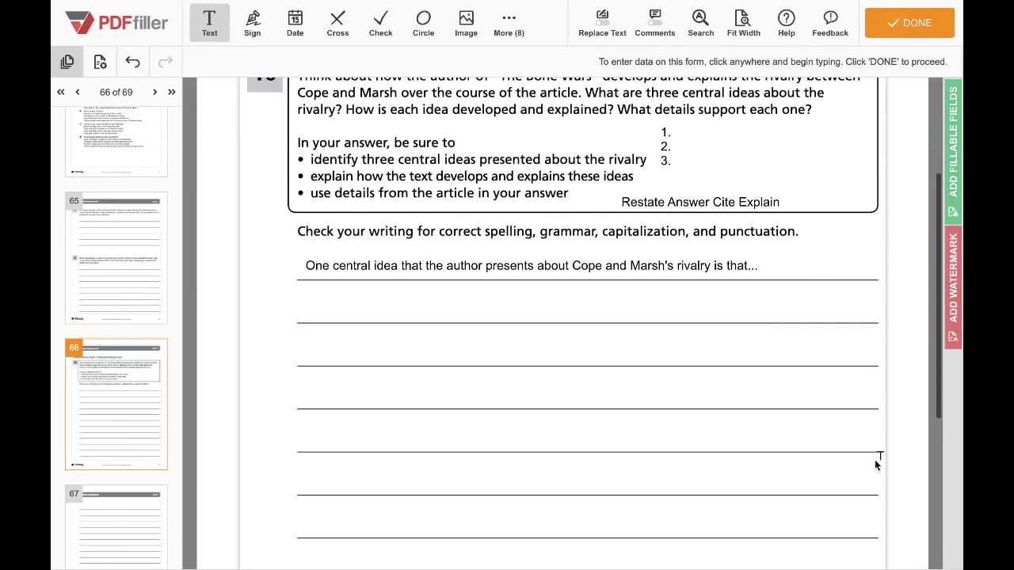
scroll(875, 460, up, 2)
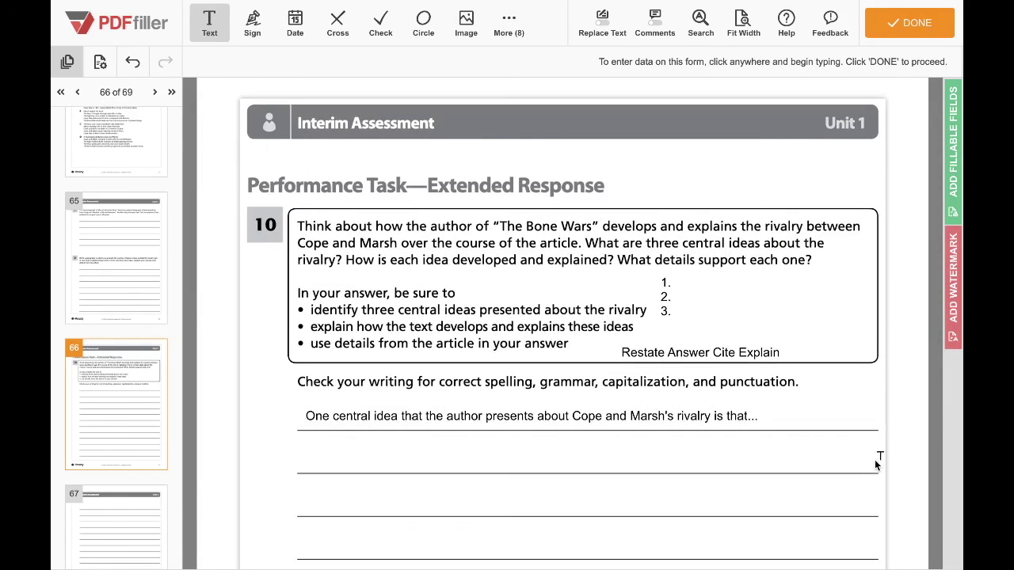